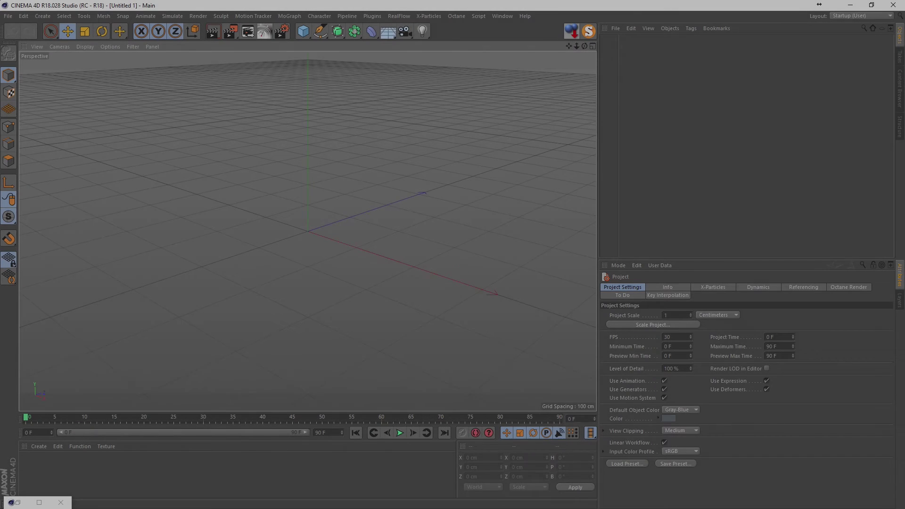
Create a Plane and tighten the Cloner's P.X spacing so the four planes touch.
{"action": "left_click", "coordinate": [303, 31]}
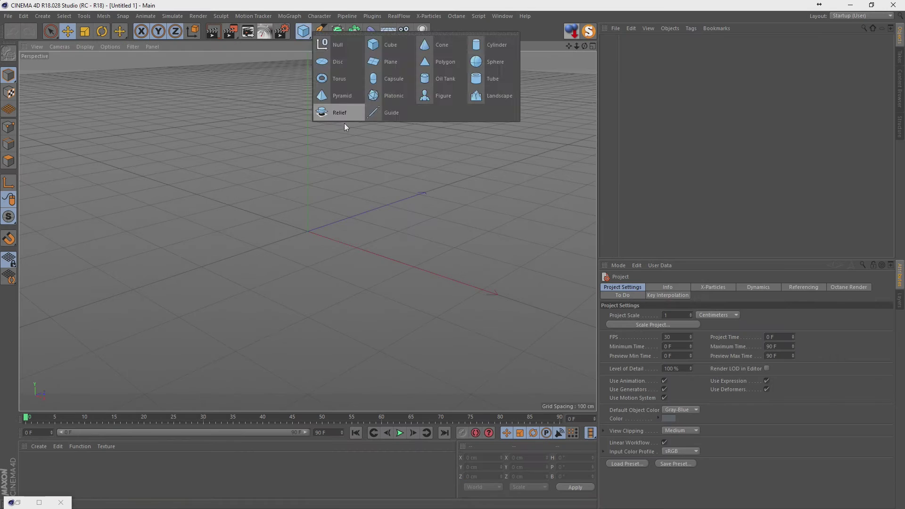
{"action": "left_click", "coordinate": [323, 115]}
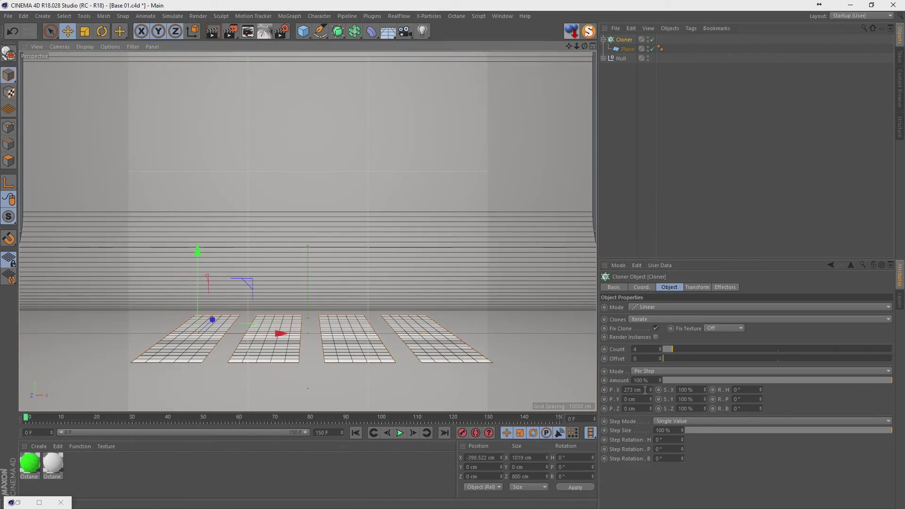
{"action": "left_click_drag", "start_coordinate": [645, 390], "coordinate": [513, 382]}
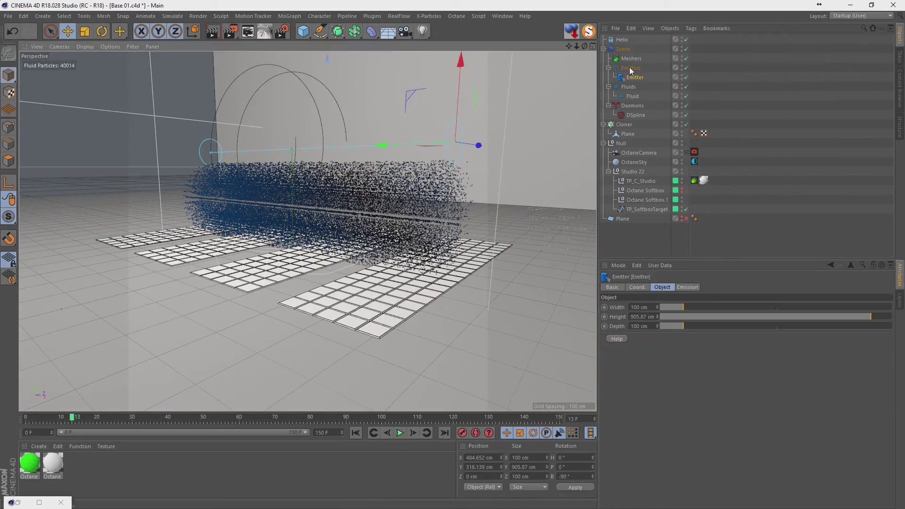
Set the helix's Y position to 330 and save the scene as 170114.c4d.
{"action": "key", "text": "F2"}
{"action": "left_click", "coordinate": [637, 287]}
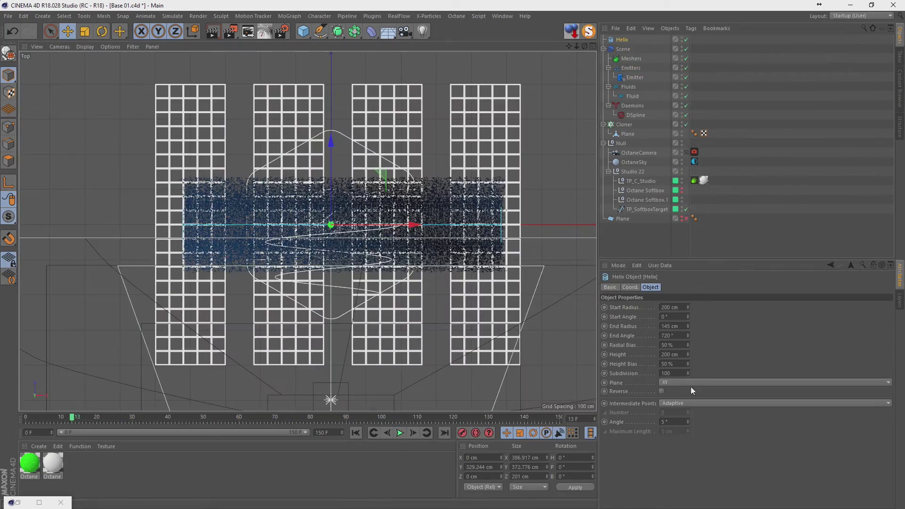
{"action": "key", "text": "F3"}
{"action": "left_click", "coordinate": [637, 317]}
{"action": "type", "text": "330"}
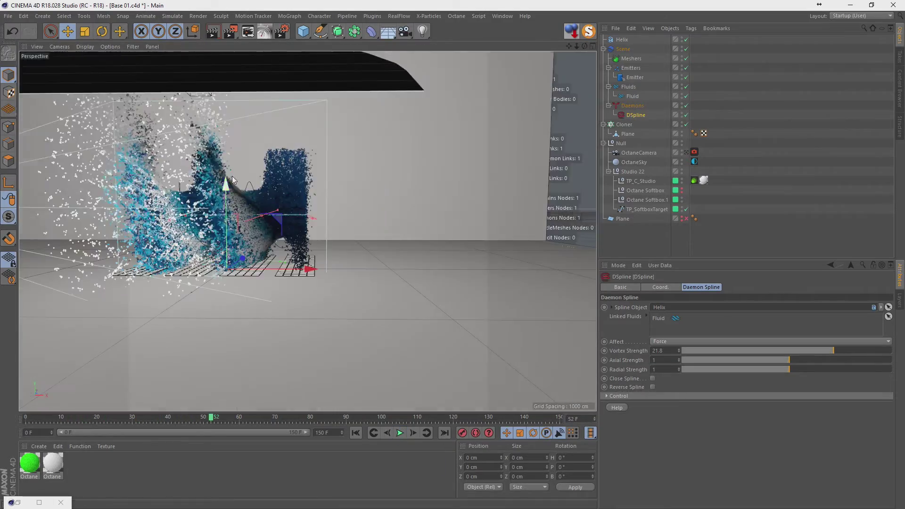
{"action": "key", "text": "Return"}
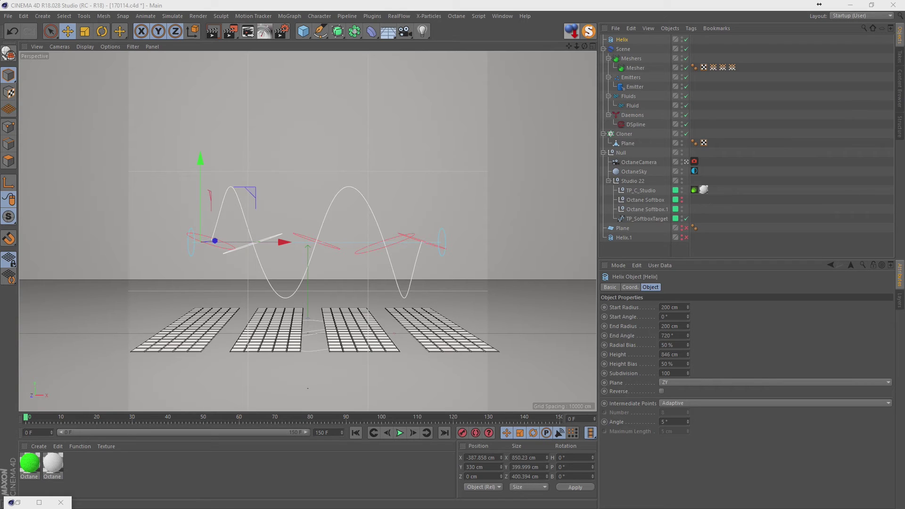
Apply the new helix start radius, add a Drag daemon, and keyframe the helix pitch at 360°.
{"action": "key", "text": "ctrl+z"}
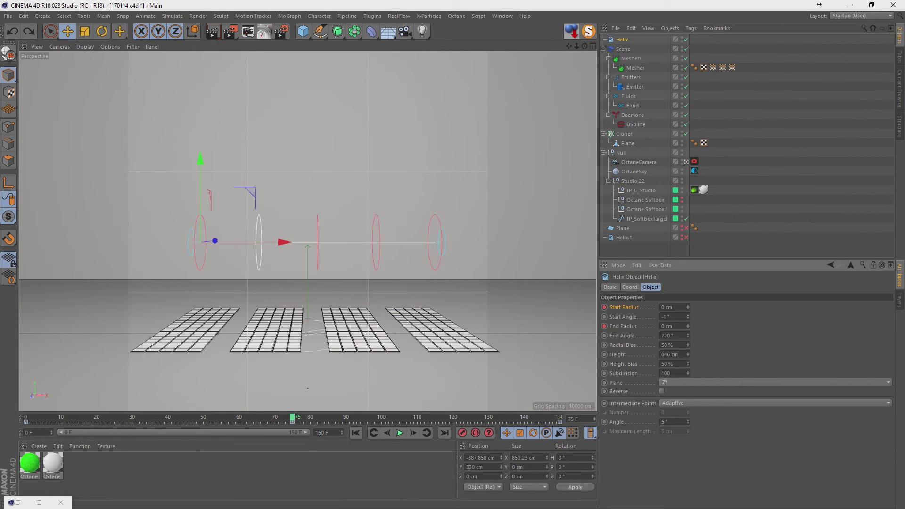
{"action": "left_click", "coordinate": [399, 433]}
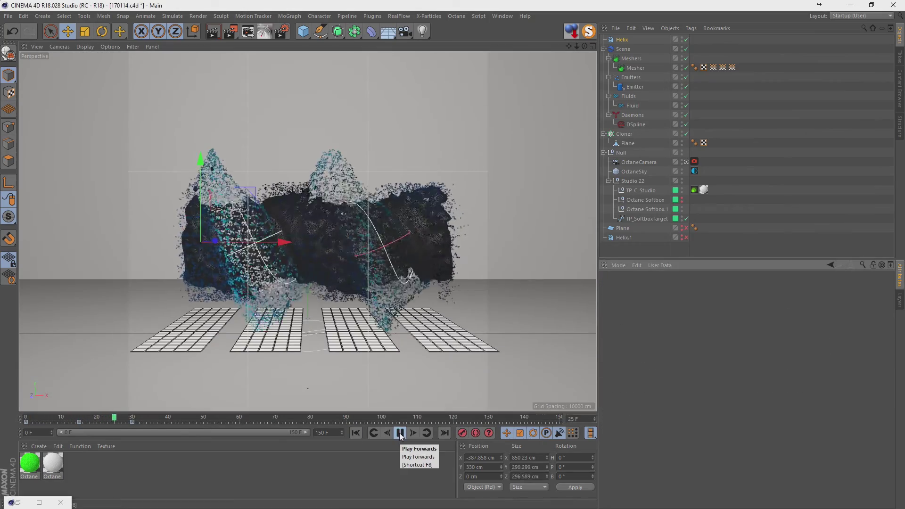
{"action": "left_click", "coordinate": [399, 16]}
{"action": "left_click", "coordinate": [456, 91]}
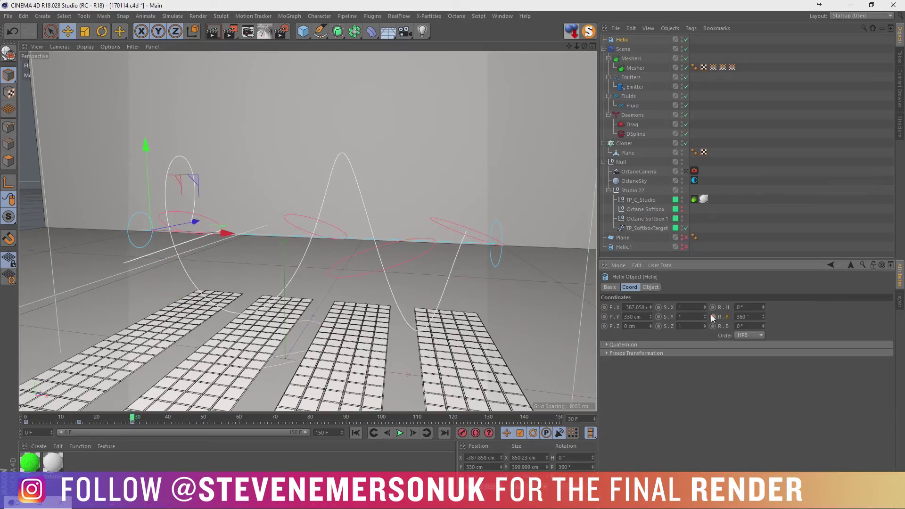
{"action": "left_click", "coordinate": [713, 316]}
{"action": "left_click", "coordinate": [400, 433]}
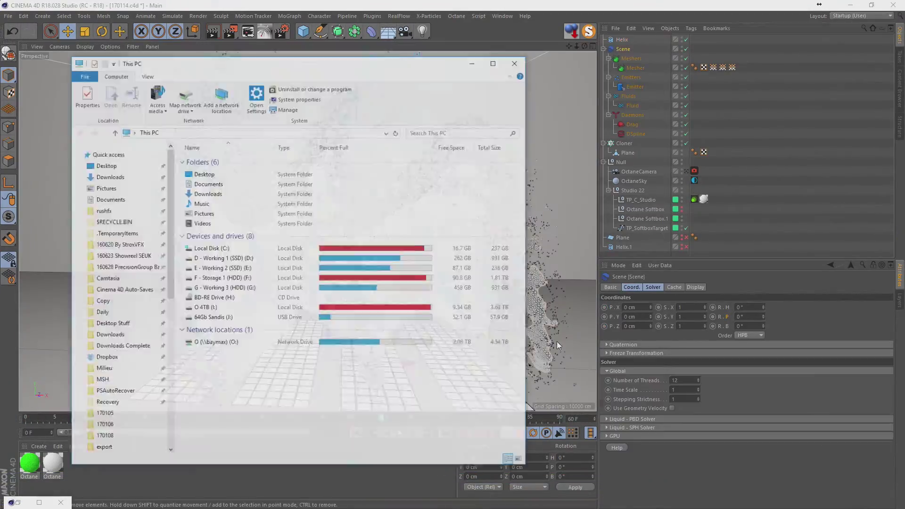
Build the fluid cache from the RealFlow Scene's Cache settings.
{"action": "left_click", "coordinate": [674, 287]}
{"action": "left_click", "coordinate": [635, 337]}
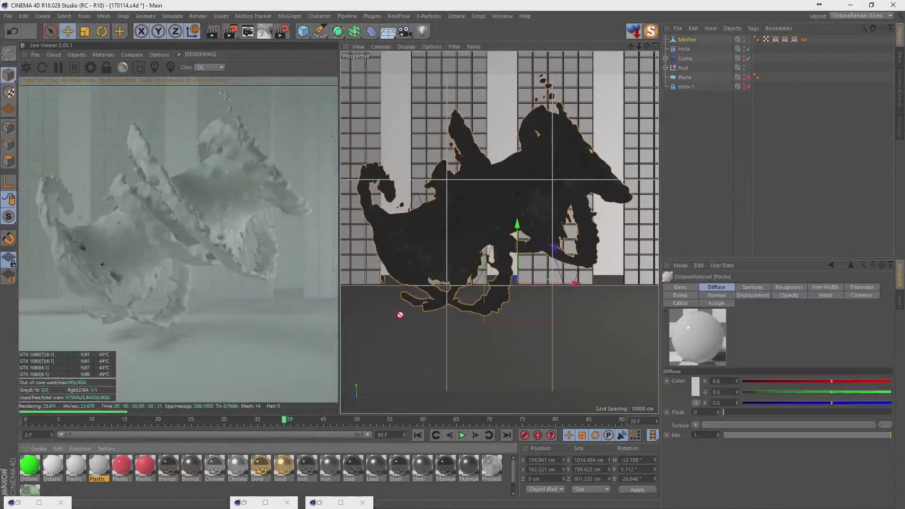
Give the liquid mesh the Frosted glass material, rotate it, and add a Tube ring.
{"action": "left_click", "coordinate": [775, 87]}
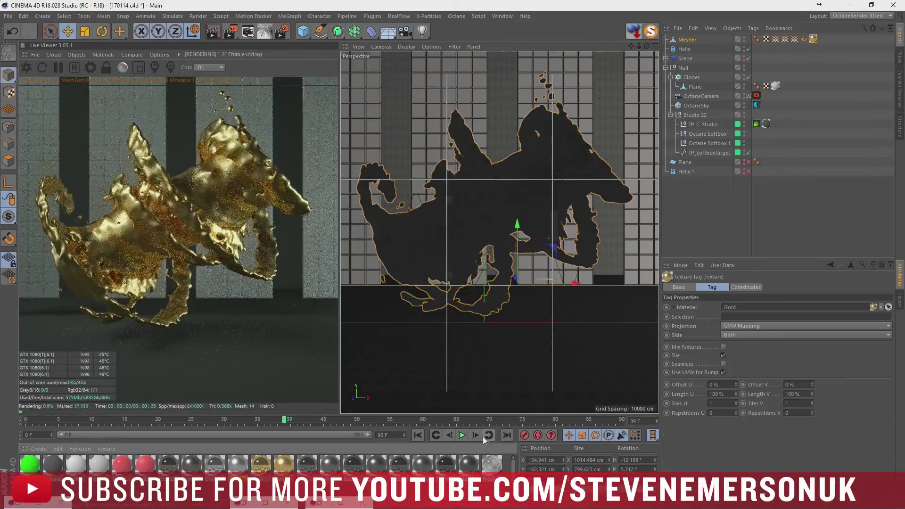
{"action": "left_click_drag", "start_coordinate": [492, 464], "coordinate": [709, 171]}
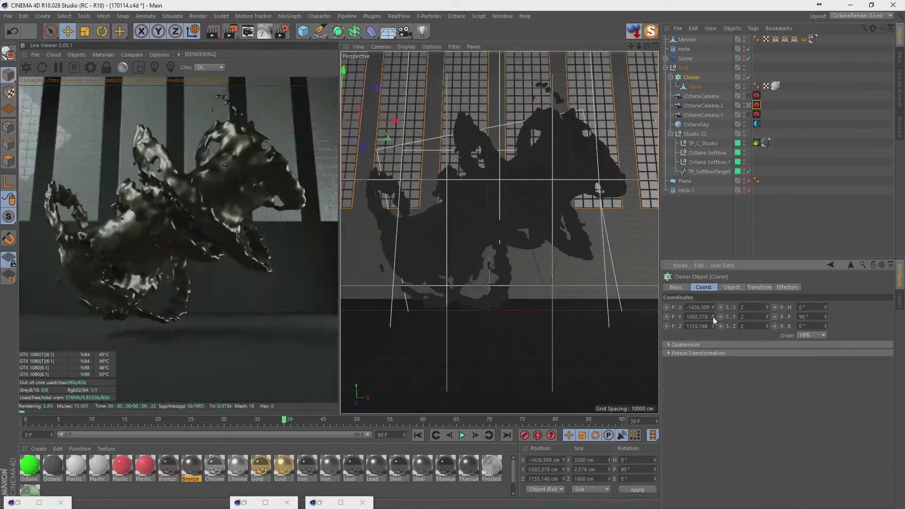
{"action": "left_click", "coordinate": [582, 264]}
{"action": "key", "text": "r"}
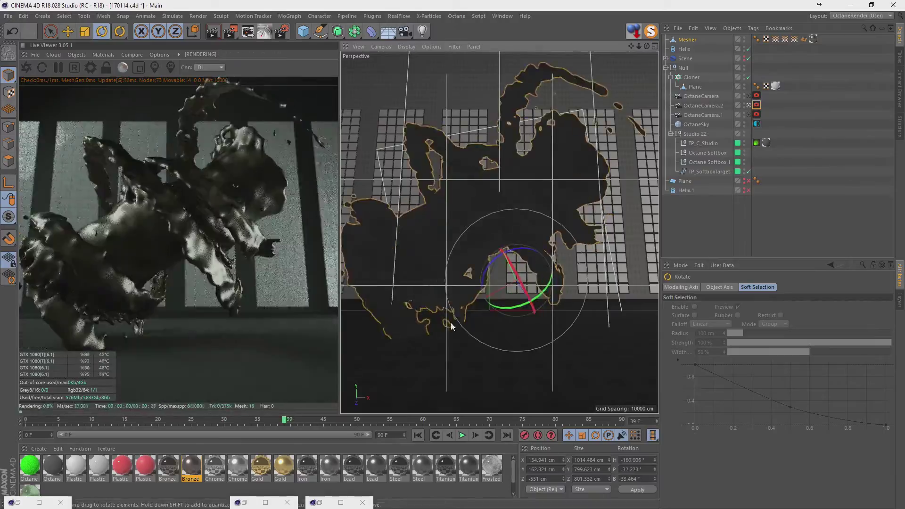
{"action": "key", "text": "e"}
{"action": "left_click", "coordinate": [493, 469]}
{"action": "left_click_drag", "start_coordinate": [304, 31], "coordinate": [425, 94]}
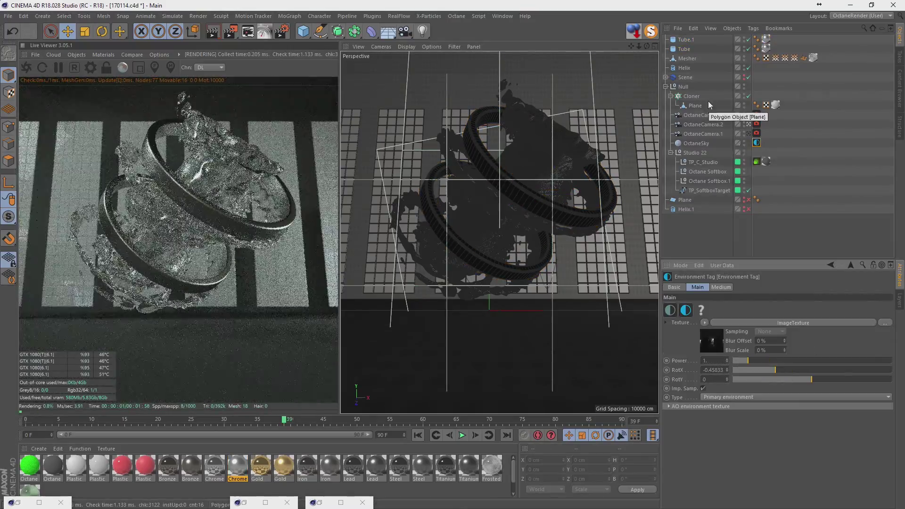
Look through the second Octane camera, add a Cylinder with a new Octane material, and bring up Octane settings.
{"action": "left_click", "coordinate": [707, 172]}
{"action": "left_click", "coordinate": [749, 124]}
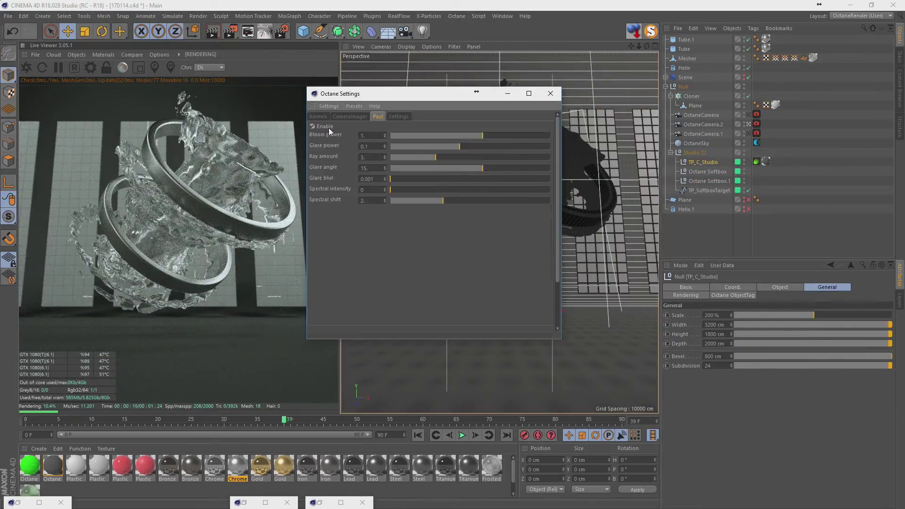
{"action": "left_click", "coordinate": [303, 31]}
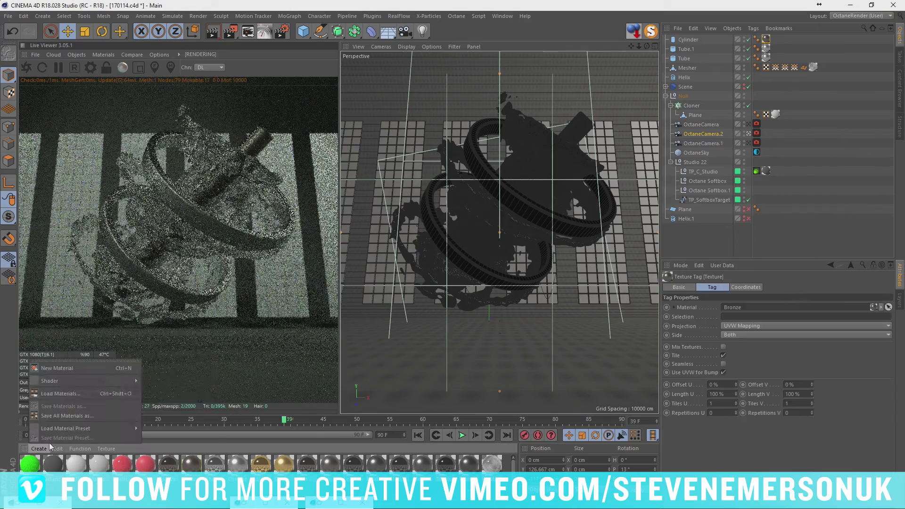
{"action": "double_click", "coordinate": [30, 464]}
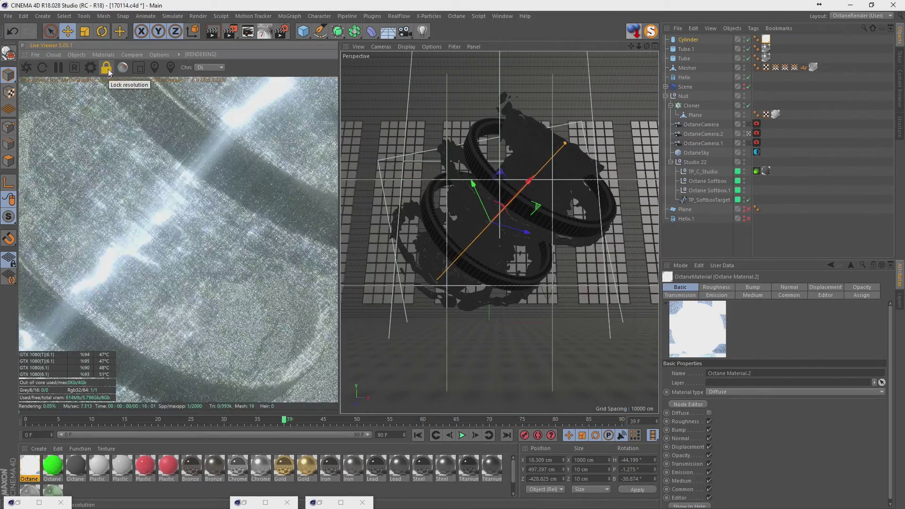
{"action": "left_click", "coordinate": [90, 67]}
{"action": "left_click_drag", "start_coordinate": [283, 35], "coordinate": [480, 82]}
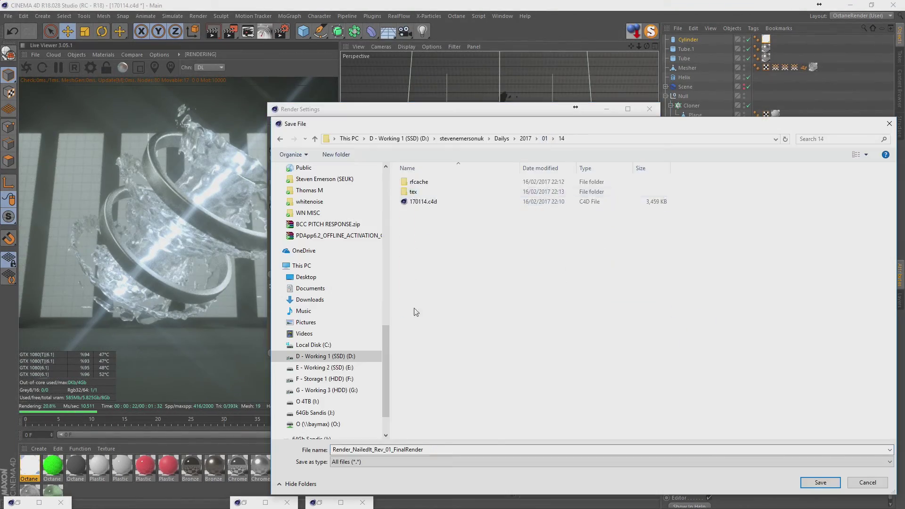
Confirm the output name Render_NailedIt_Rev_01_FinalRender and render the final still to the Picture Viewer.
{"action": "key", "text": "Return"}
{"action": "left_click", "coordinate": [233, 33]}
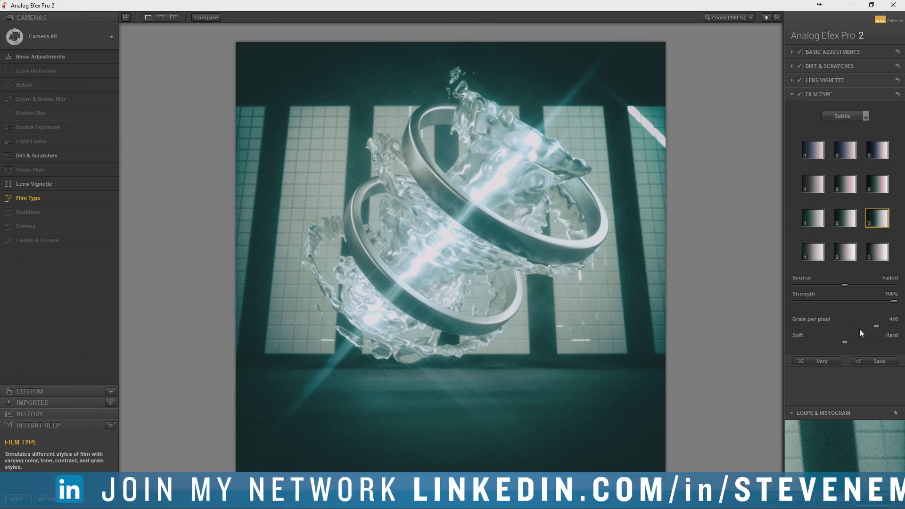
Turn off Dirt & Scratches, adjust the Lens Vignette, and save the graded image as PNG.
{"action": "left_click", "coordinate": [800, 66]}
{"action": "left_click", "coordinate": [792, 80]}
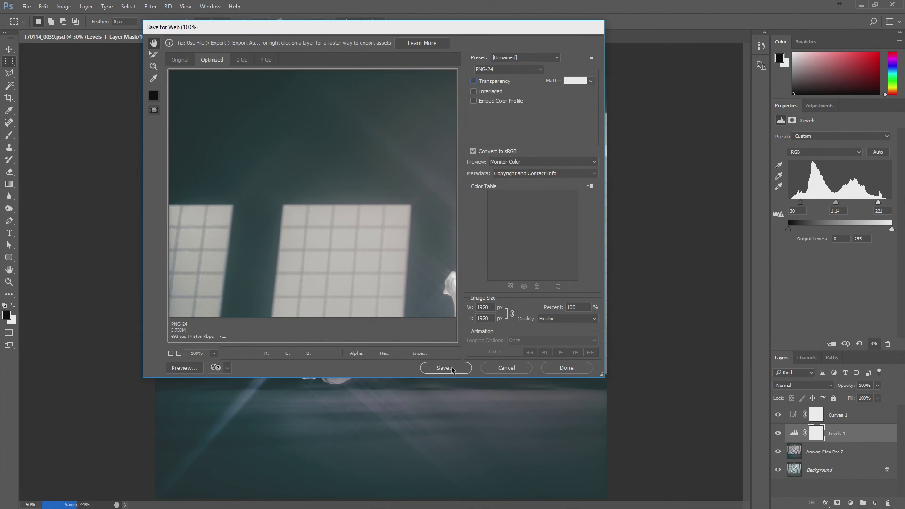
{"action": "left_click", "coordinate": [452, 369]}
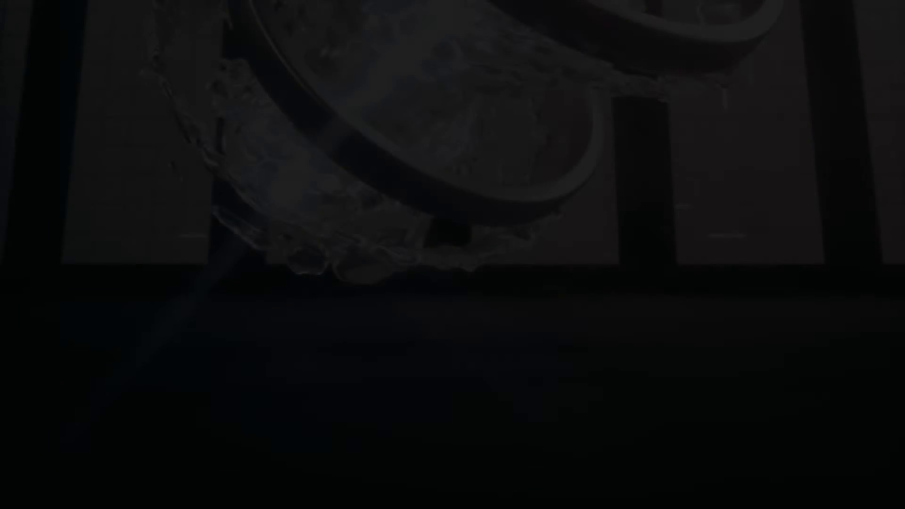